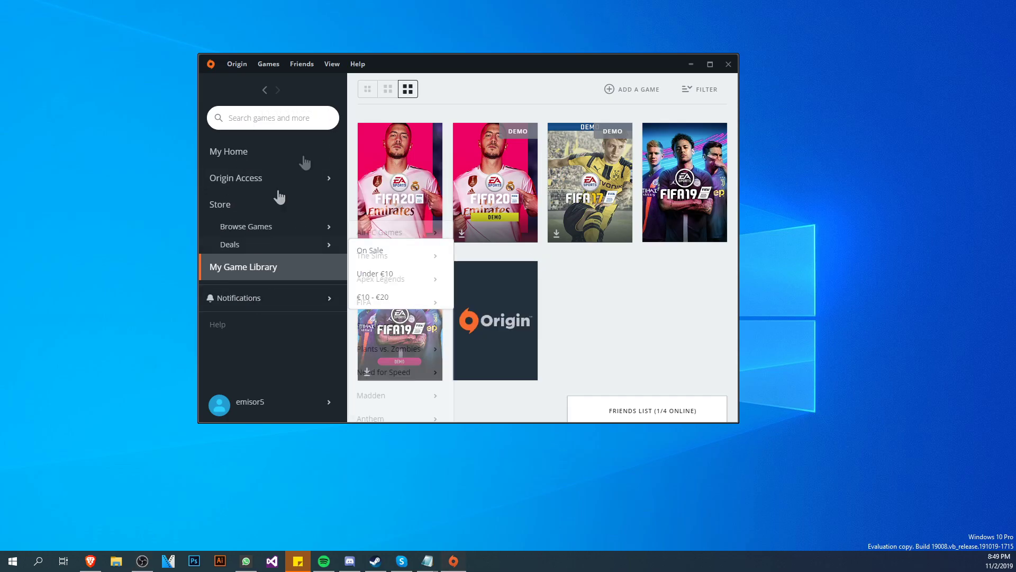
# Start a Repair of the FIFA 20 game files from its settings on the game page
pyautogui.moveTo(415, 65); pyautogui.dragTo(382, 64)
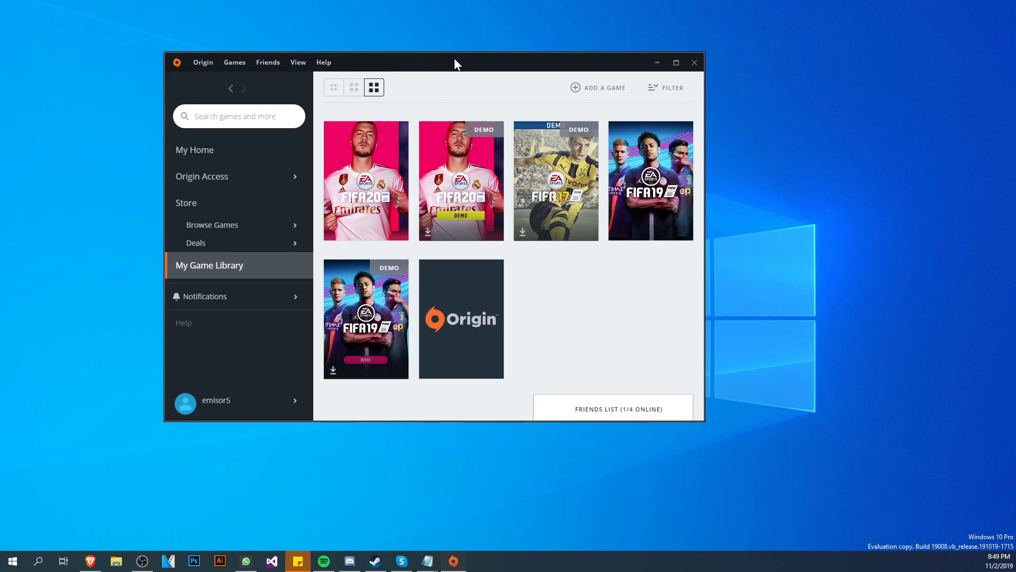
pyautogui.moveTo(454, 59); pyautogui.dragTo(472, 57)
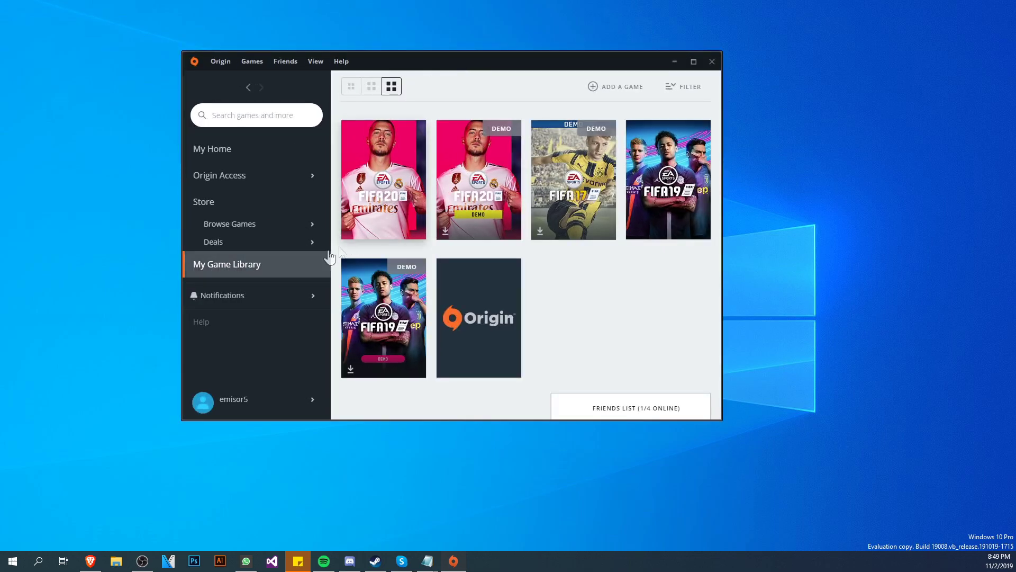
pyautogui.click(351, 201)
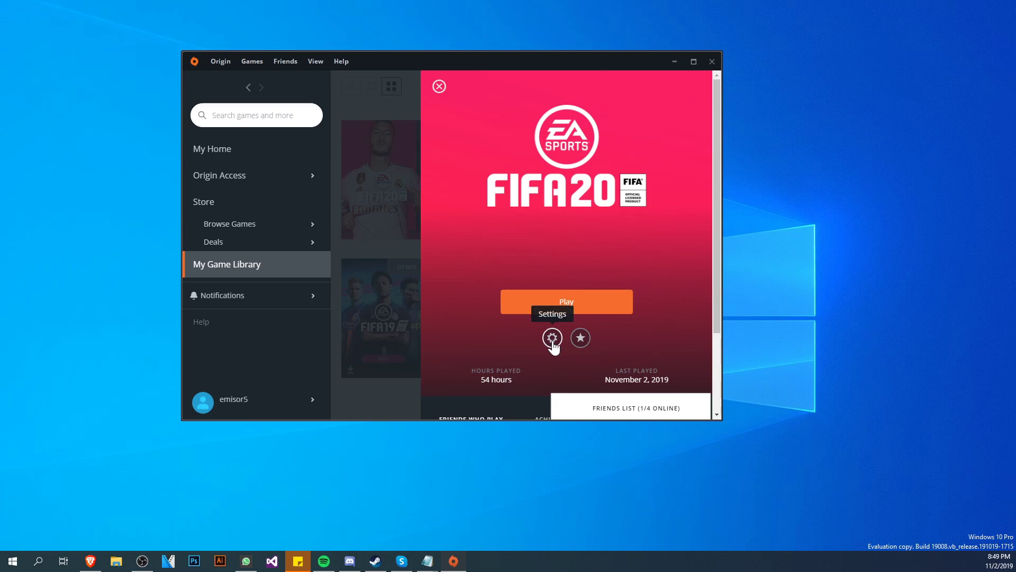
pyautogui.click(552, 339)
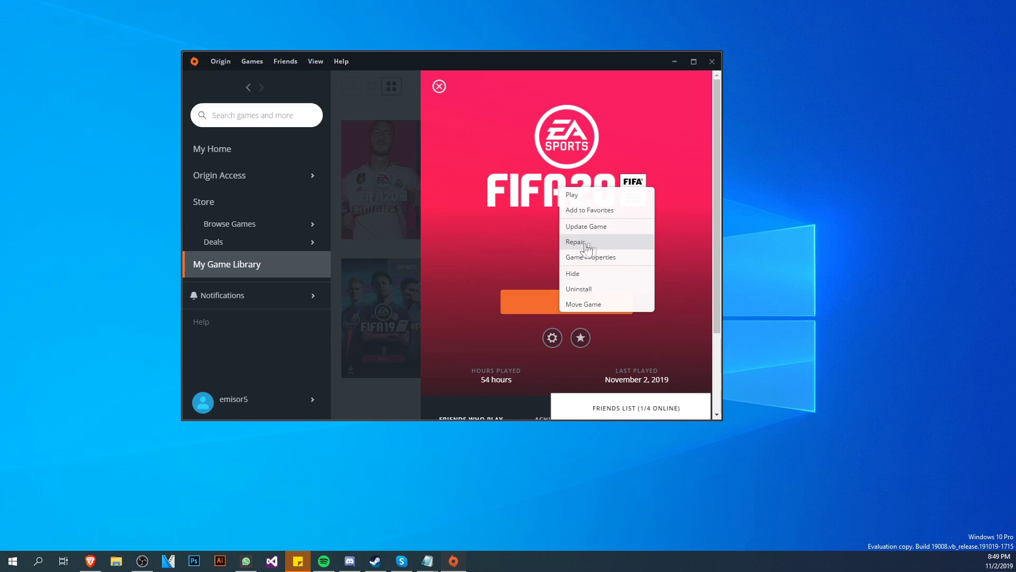
pyautogui.click(392, 253)
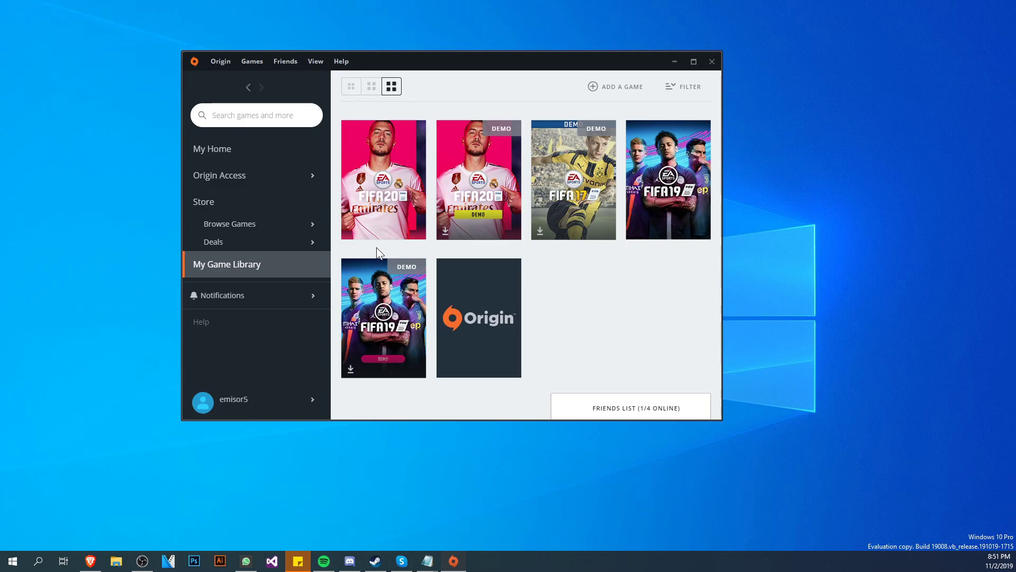
# Sign out of the EA account from the Origin menu and close the sign-in window
pyautogui.click(219, 62)
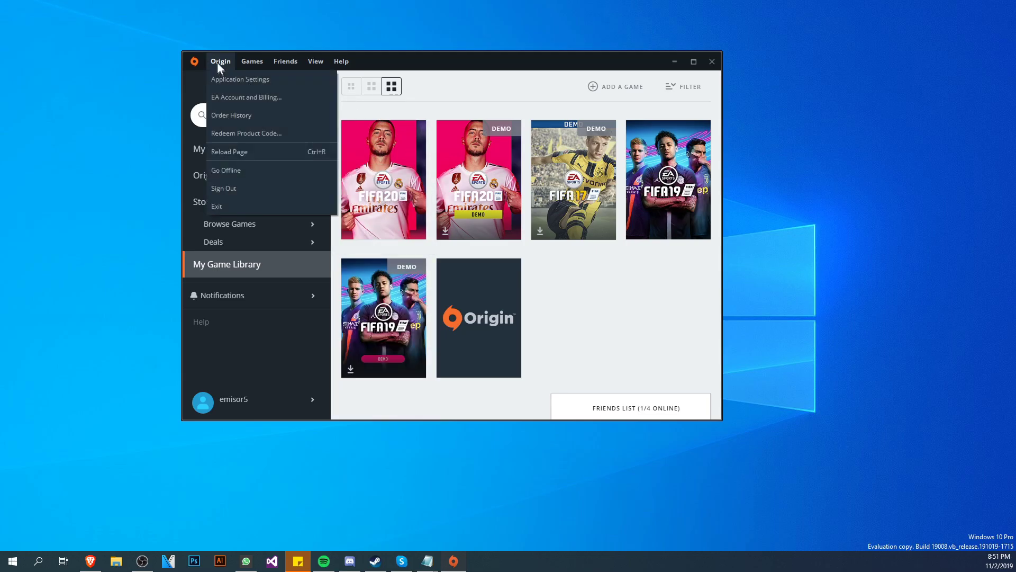
pyautogui.click(220, 190)
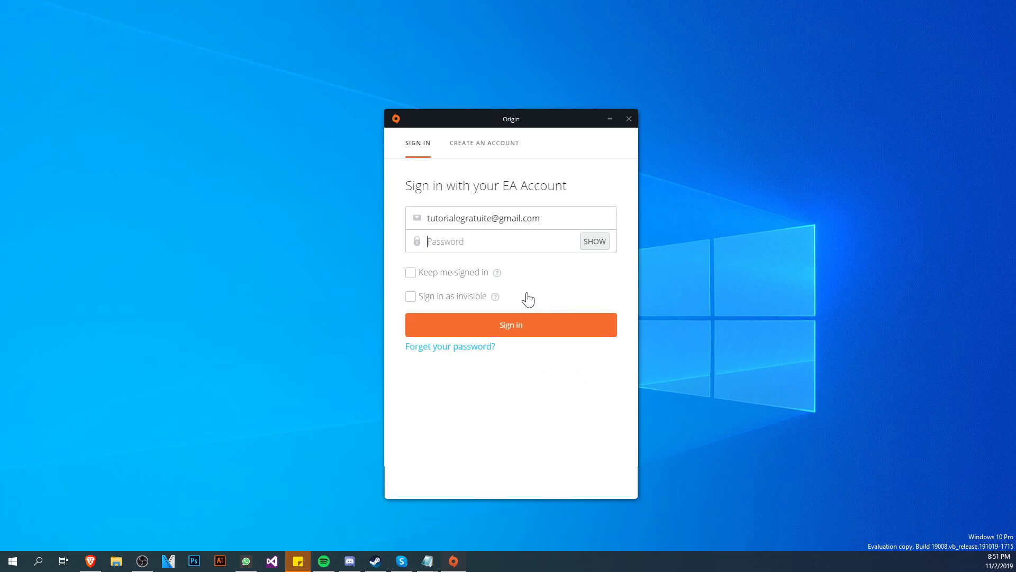
pyautogui.click(628, 119)
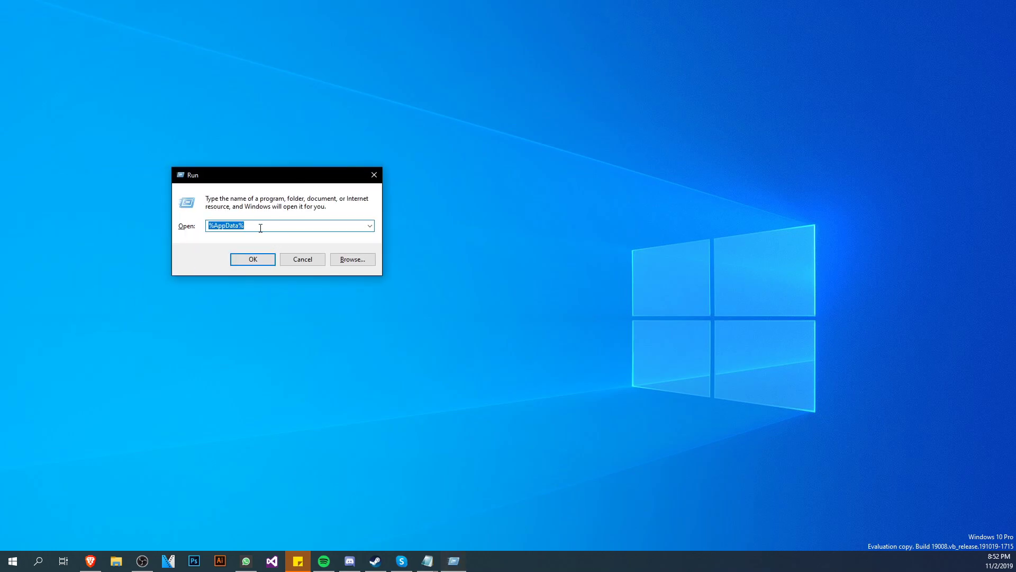
# Replace %AppData% with %ProgramData% in the Run box and open that folder
pyautogui.click(260, 227)
pyautogui.doubleClick(248, 225)
pyautogui.write('%')
pyautogui.click(227, 246)
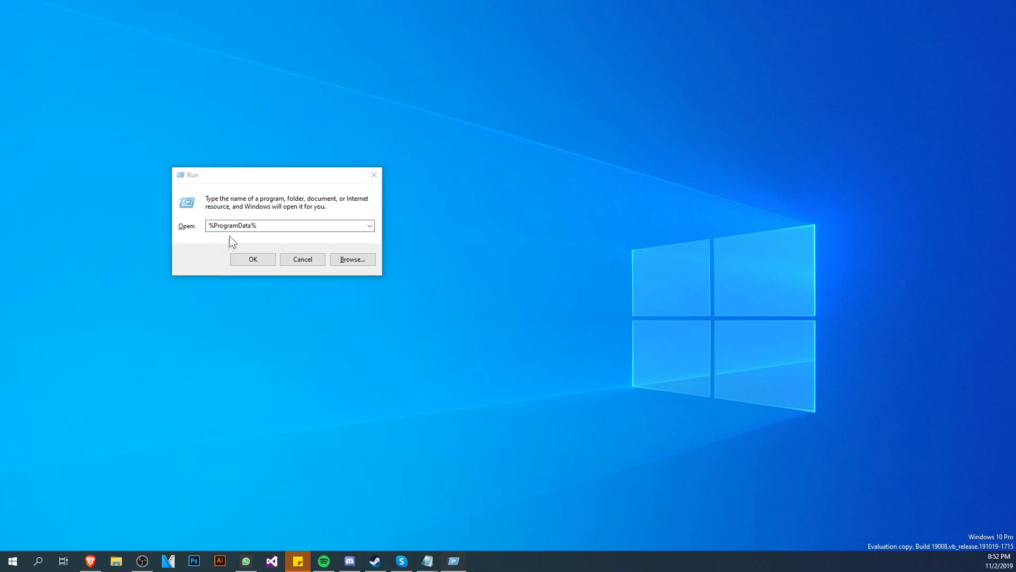
pyautogui.click(245, 259)
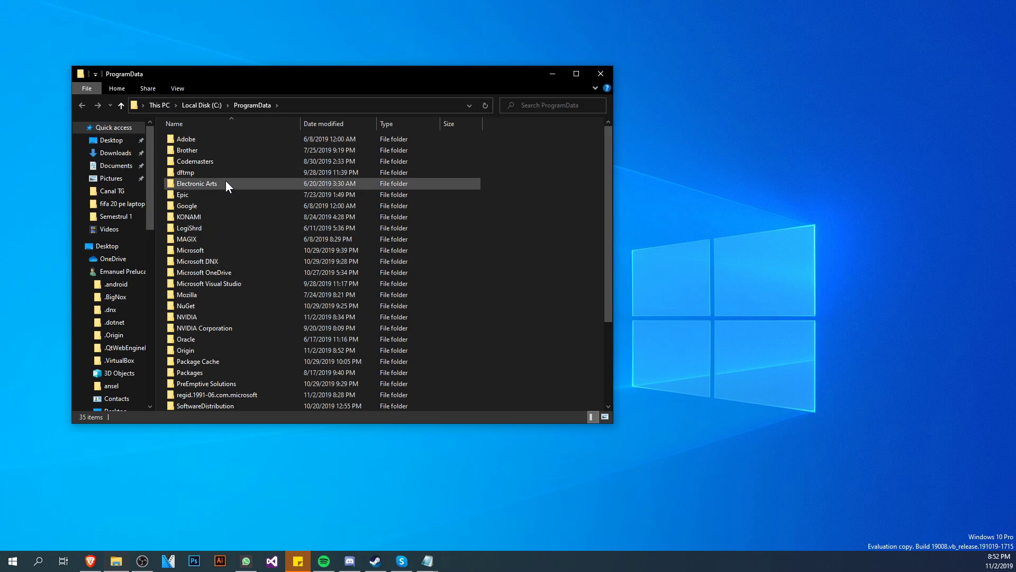
# Open the Origin folder inside ProgramData and look over its items
pyautogui.scroll(-2, 236, 317)
pyautogui.click(185, 294)
pyautogui.doubleClick(199, 293)
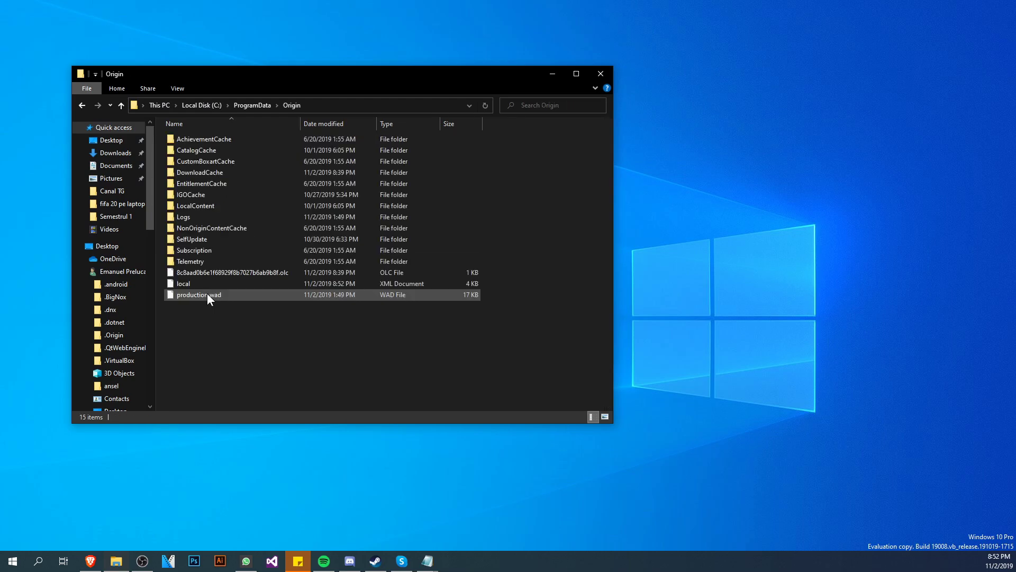
pyautogui.moveTo(181, 320); pyautogui.dragTo(232, 140)
pyautogui.click(201, 313)
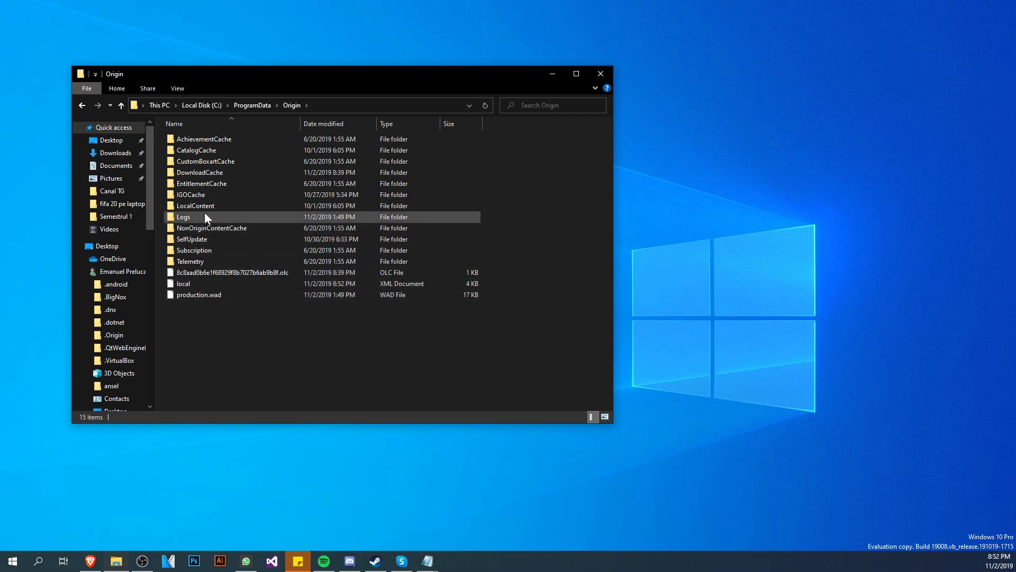
# Single out the LocalContent folder from the other Origin cache folders
pyautogui.click(182, 206)
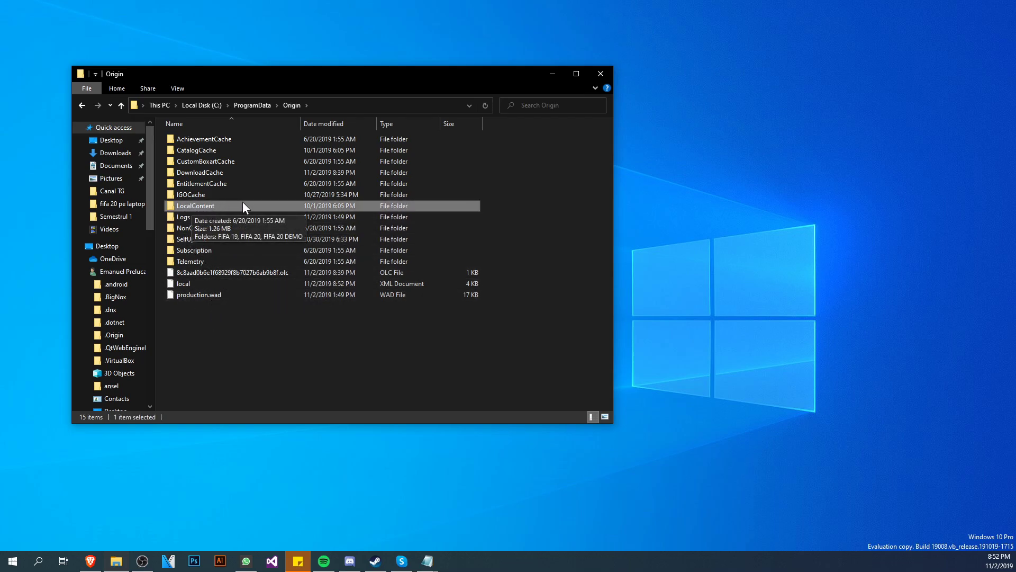
pyautogui.click(233, 329)
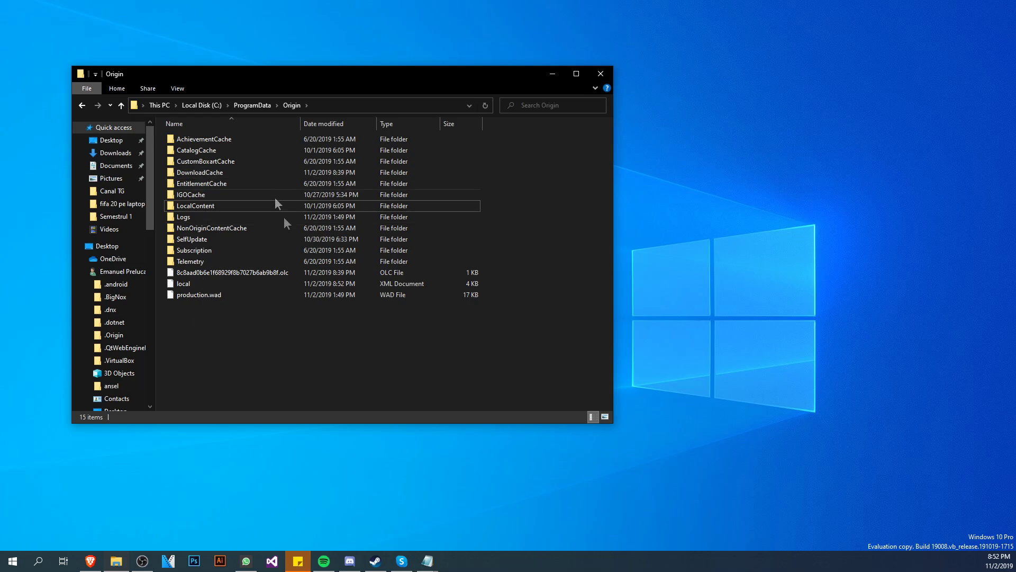
pyautogui.click(242, 206)
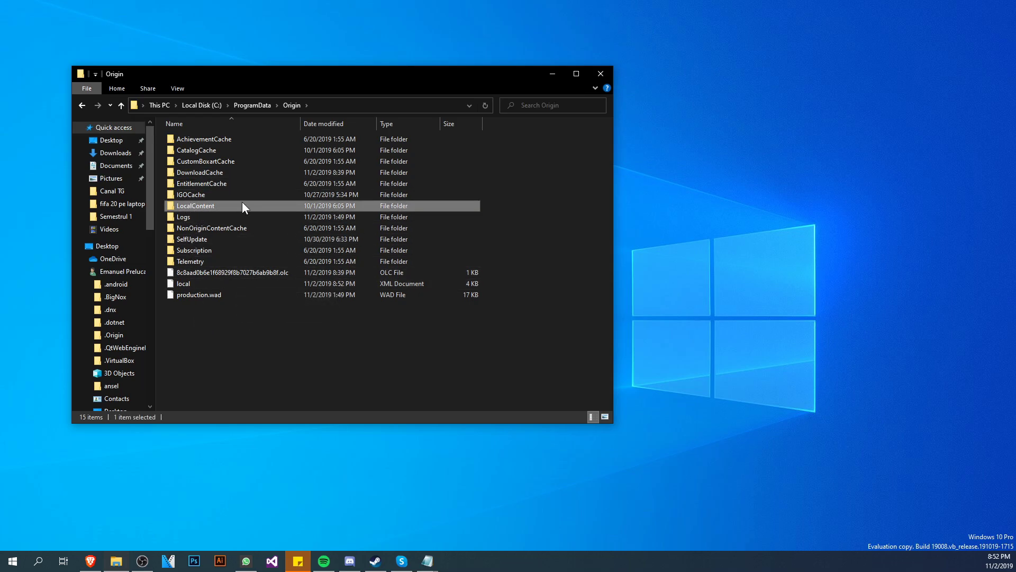
pyautogui.click(215, 344)
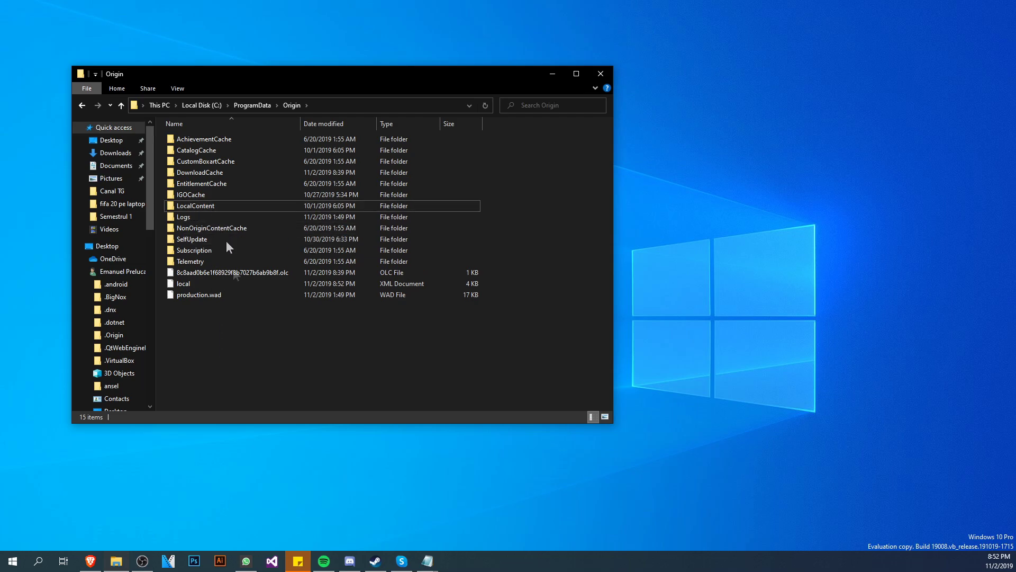
pyautogui.click(199, 205)
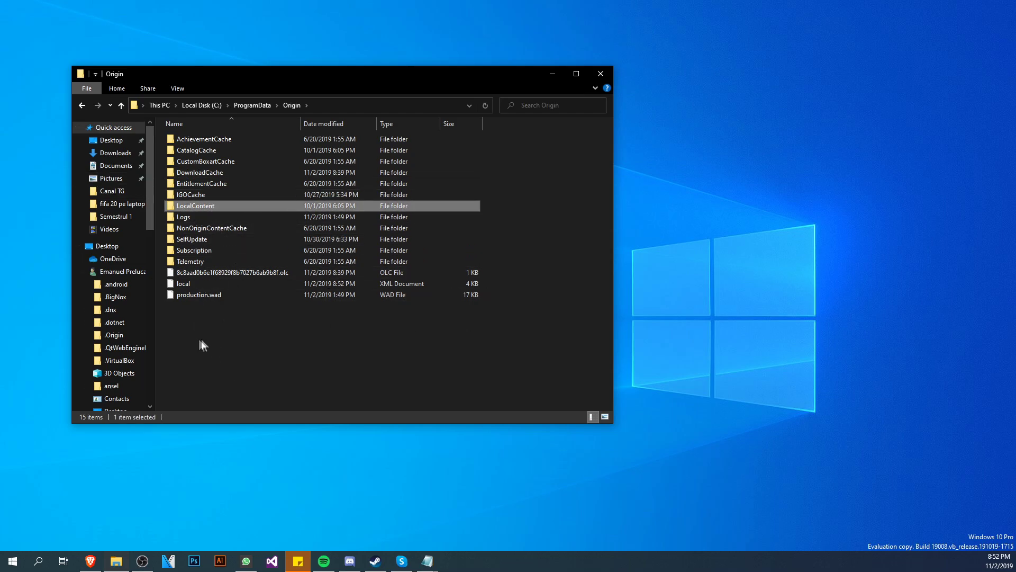
pyautogui.moveTo(206, 345); pyautogui.dragTo(227, 143)
pyautogui.click(233, 365)
pyautogui.click(195, 206)
pyautogui.moveTo(225, 205)
pyautogui.click(216, 334)
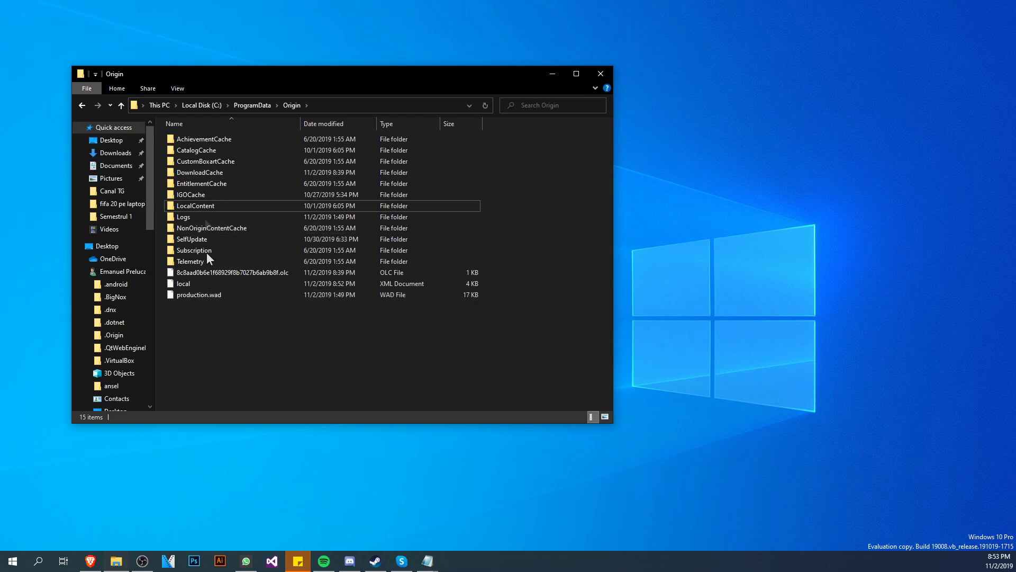
pyautogui.click(192, 207)
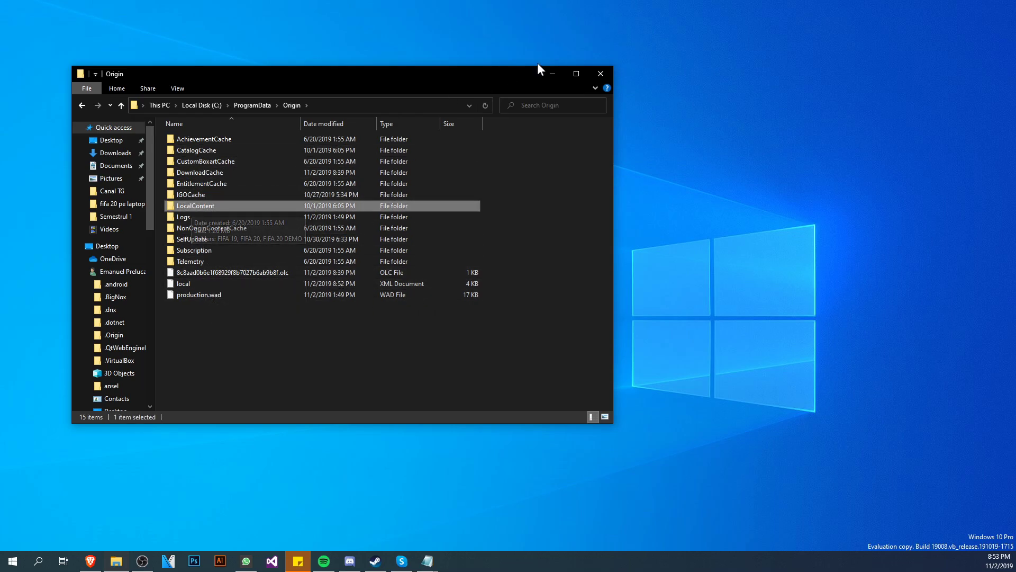
# Close the ProgramData window and open %AppData% through the Run dialog
pyautogui.click(600, 72)
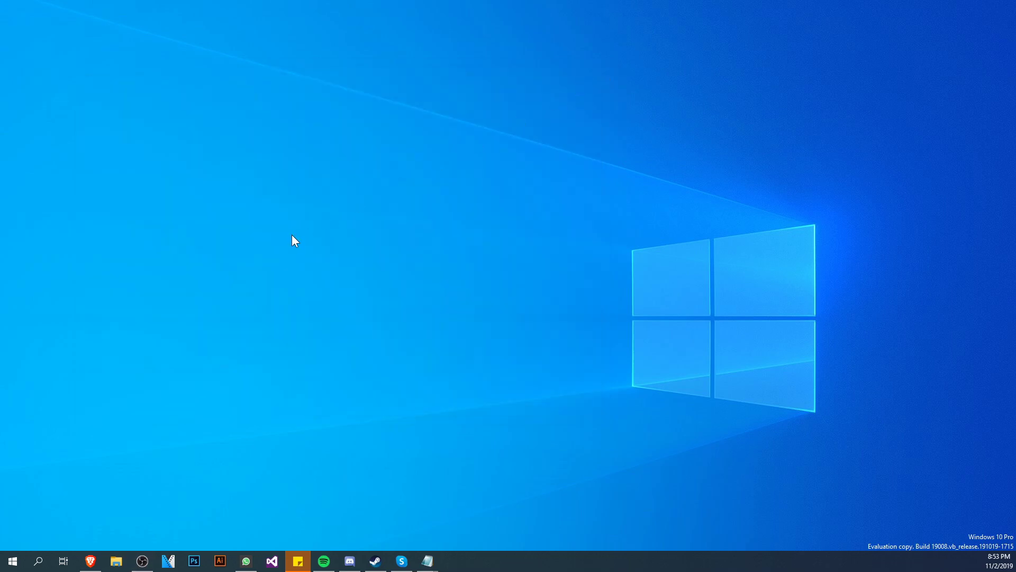
pyautogui.press('super+r')
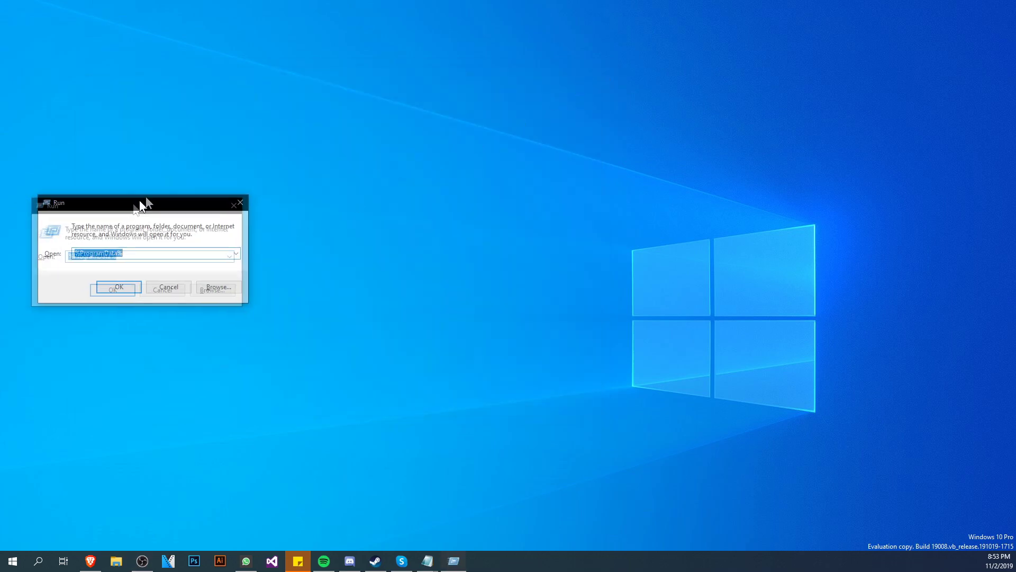
pyautogui.doubleClick(174, 221)
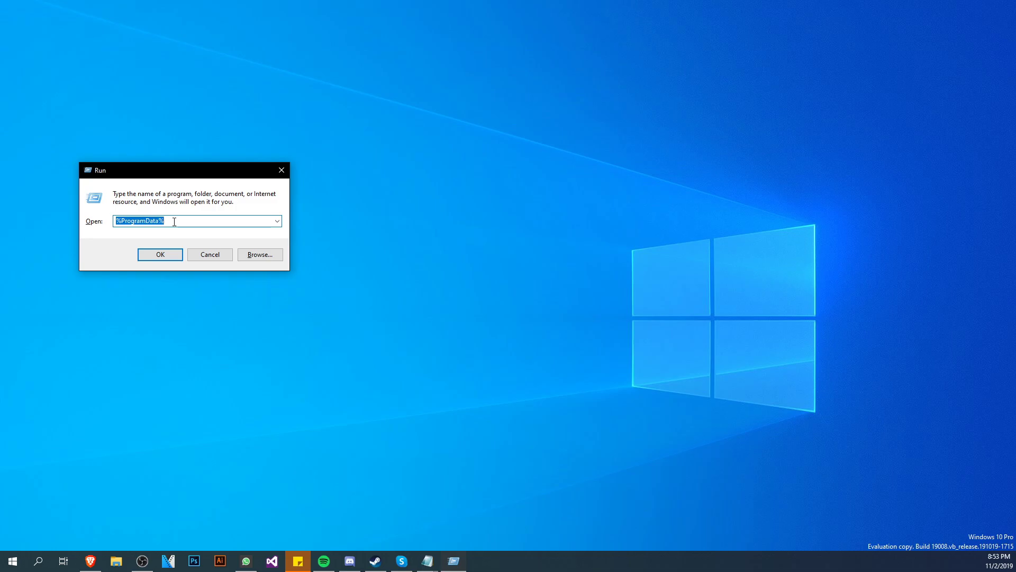
pyautogui.write('%')
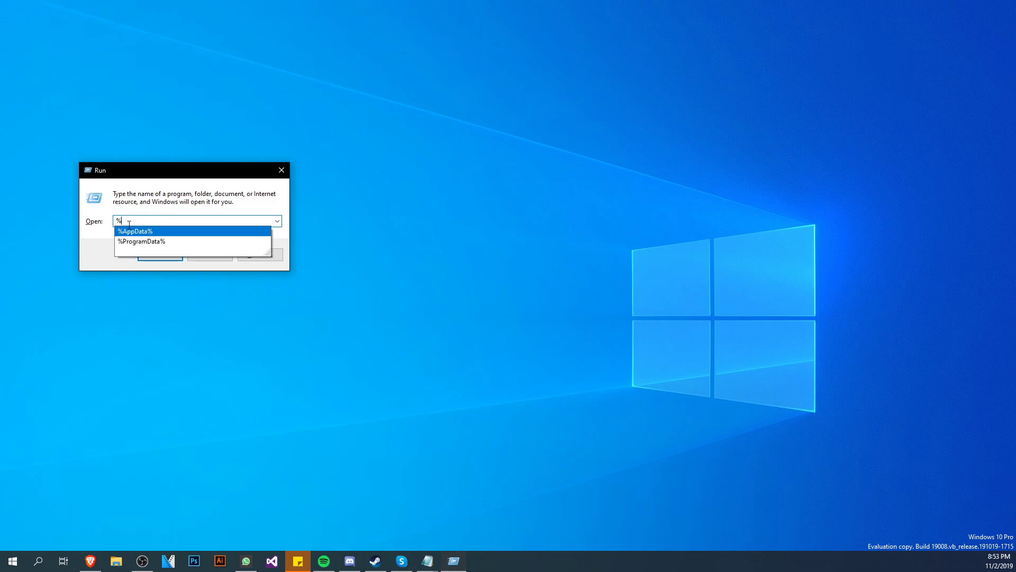
pyautogui.click(150, 231)
pyautogui.click(151, 255)
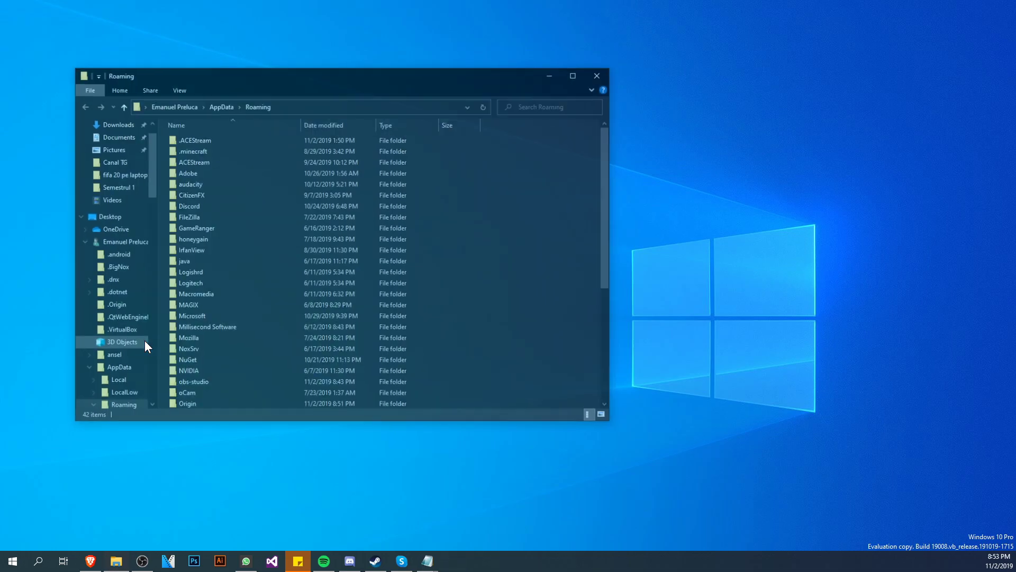
# Delete the Origin folder in AppData\Roaming
pyautogui.scroll(-5, 222, 276)
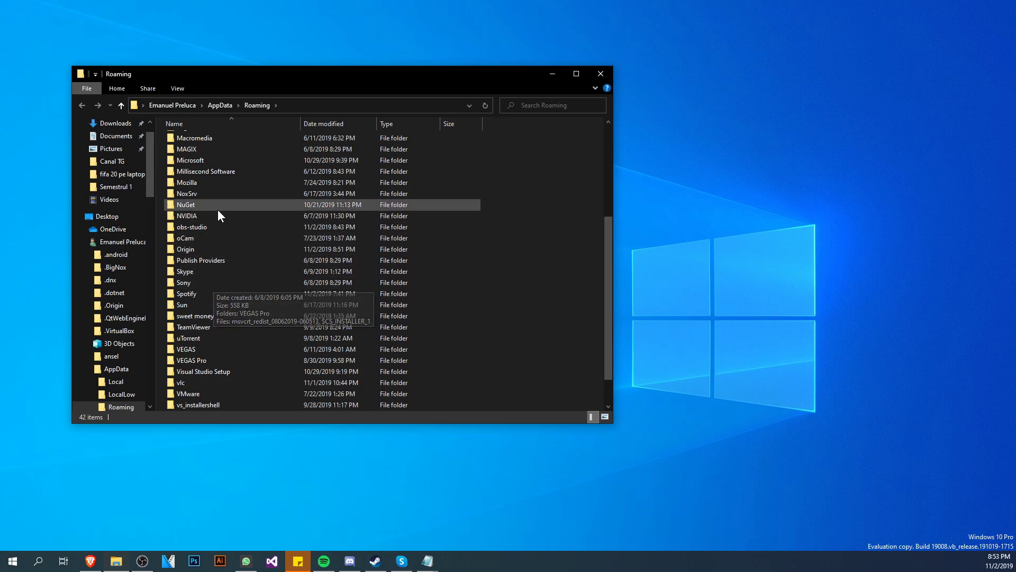
pyautogui.scroll(1, 222, 287)
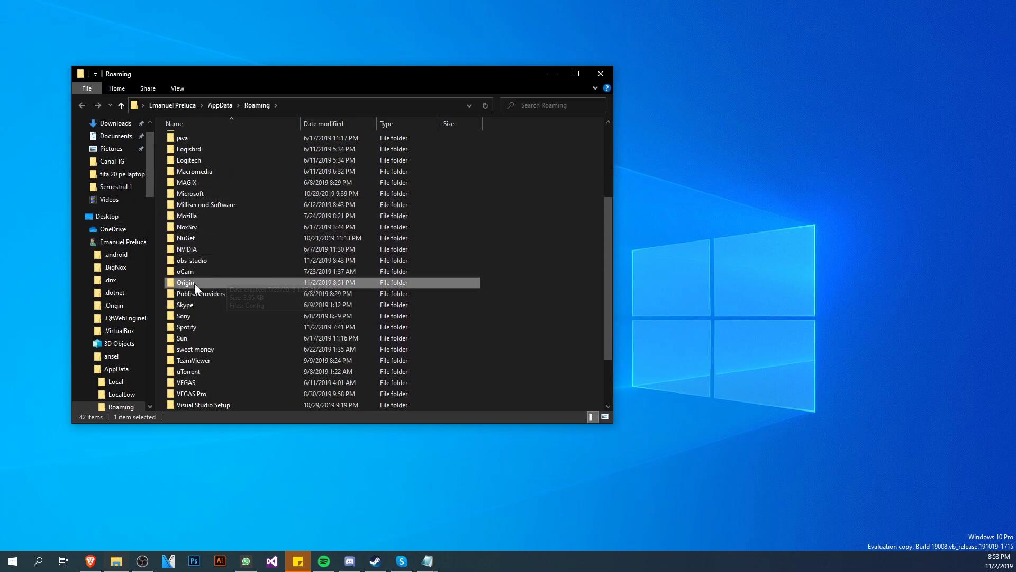
pyautogui.rightClick(195, 282)
pyautogui.click(246, 513)
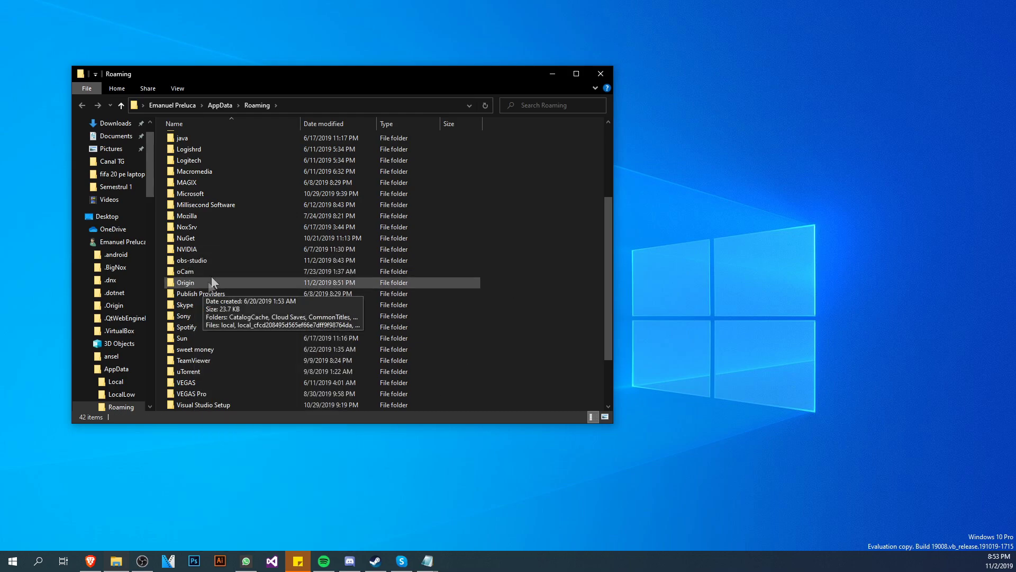
# Find the Origin folder inside AppData\Local, then close the Explorer window
pyautogui.click(219, 106)
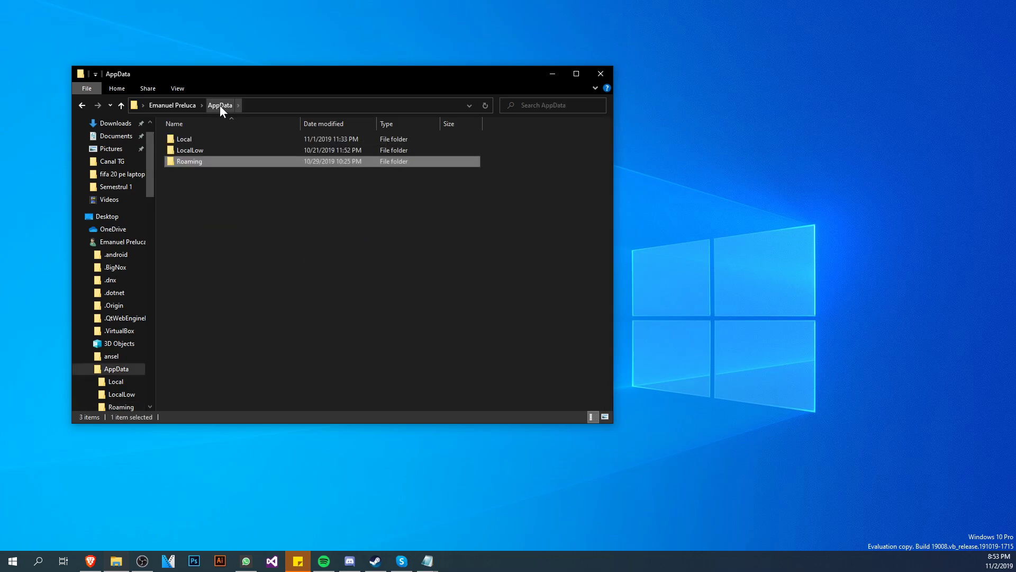
pyautogui.doubleClick(190, 139)
pyautogui.scroll(-3, 204, 275)
pyautogui.click(205, 294)
pyautogui.scroll(-1, 206, 318)
pyautogui.scroll(-7, 202, 347)
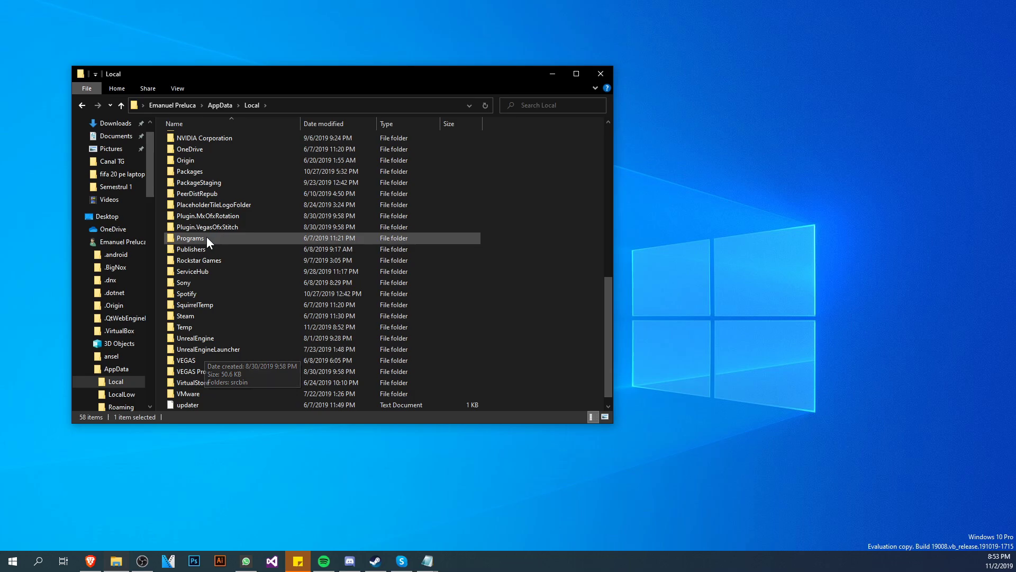
pyautogui.scroll(4, 213, 279)
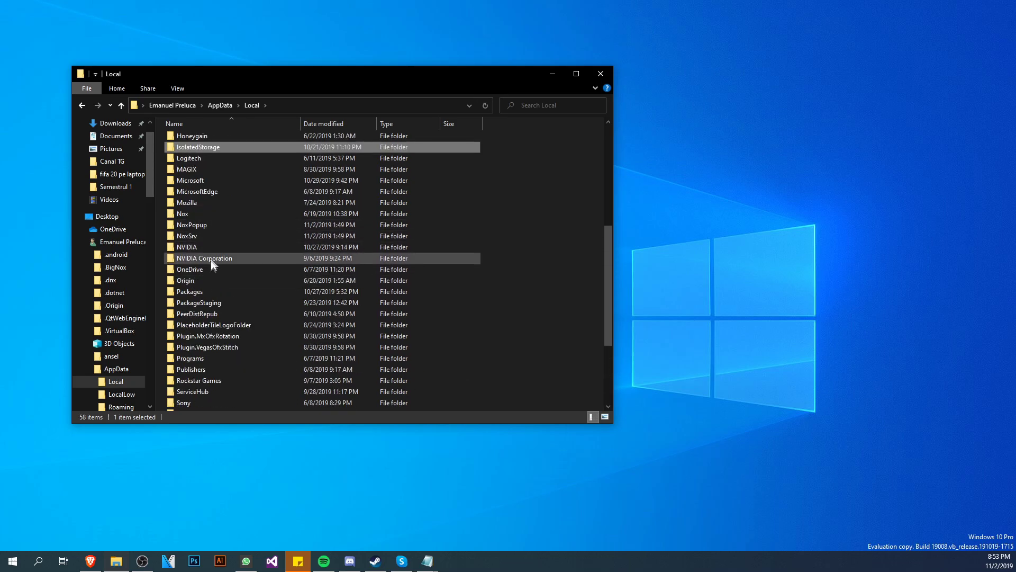
pyautogui.click(205, 281)
pyautogui.click(525, 240)
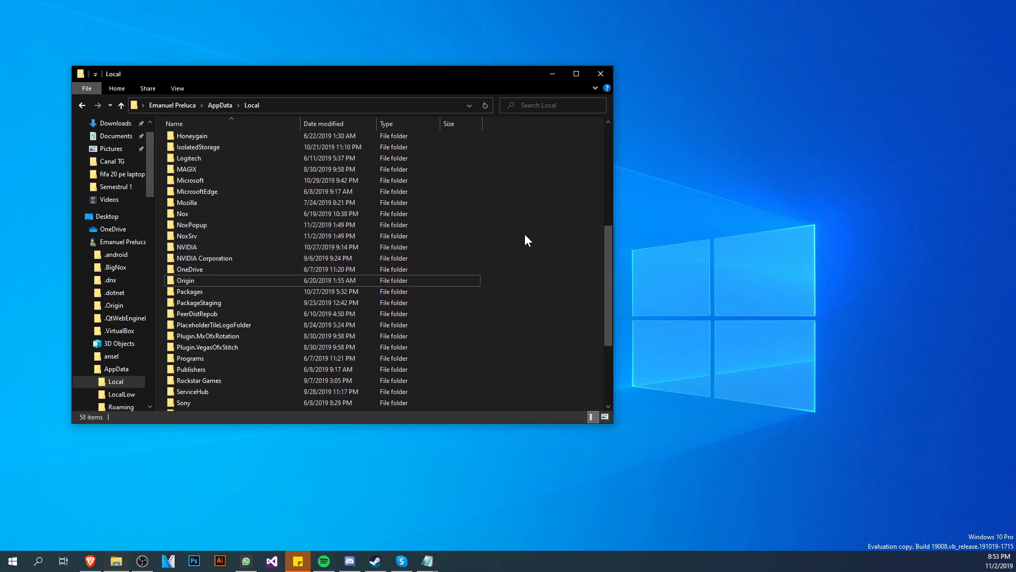
pyautogui.click(601, 74)
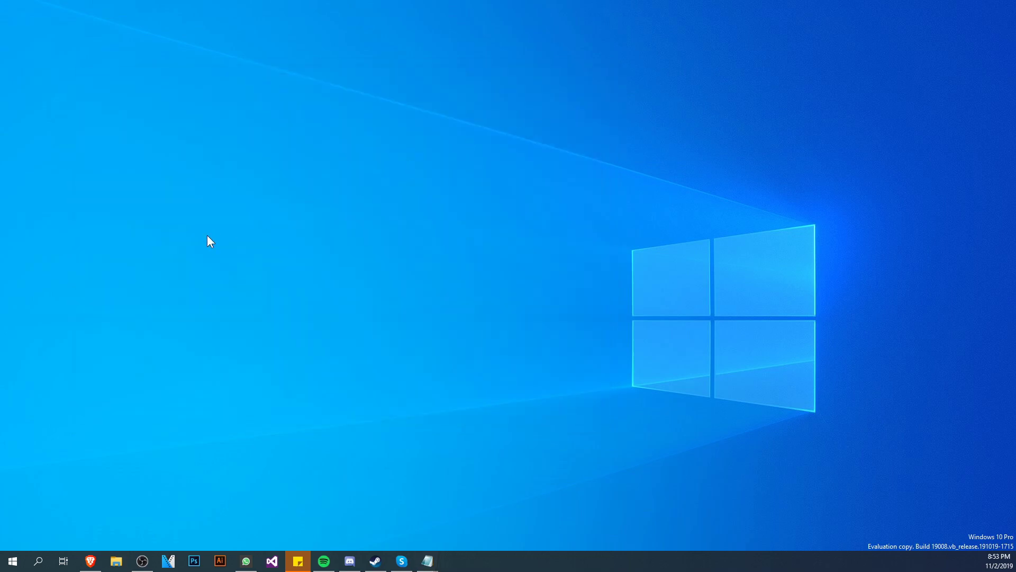